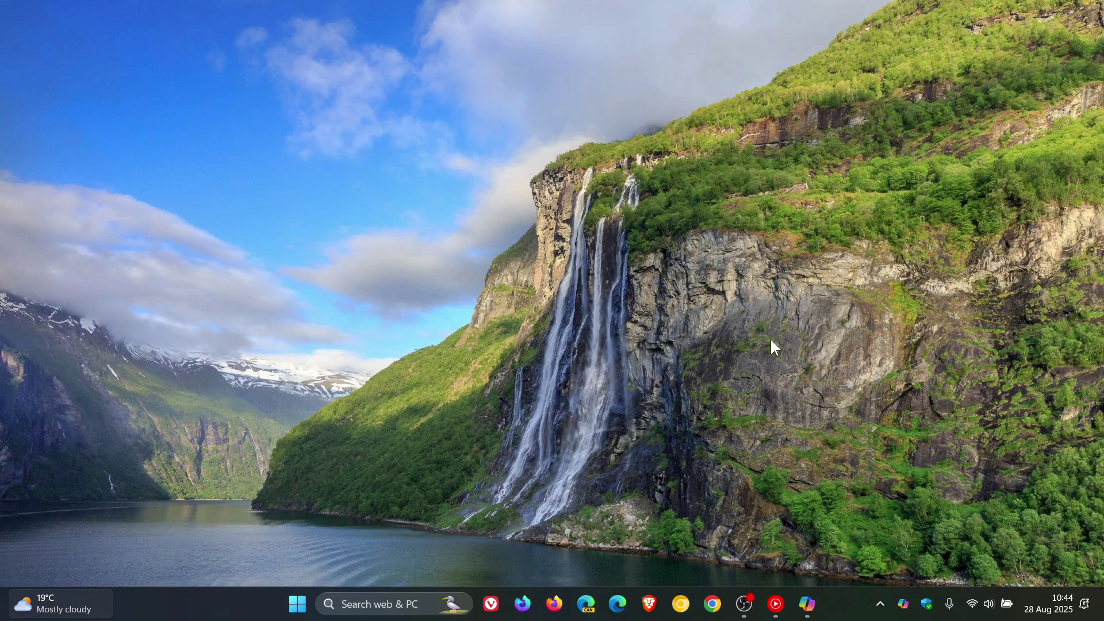
- Launch the Copilot app from the taskbar icon
click(809, 605)
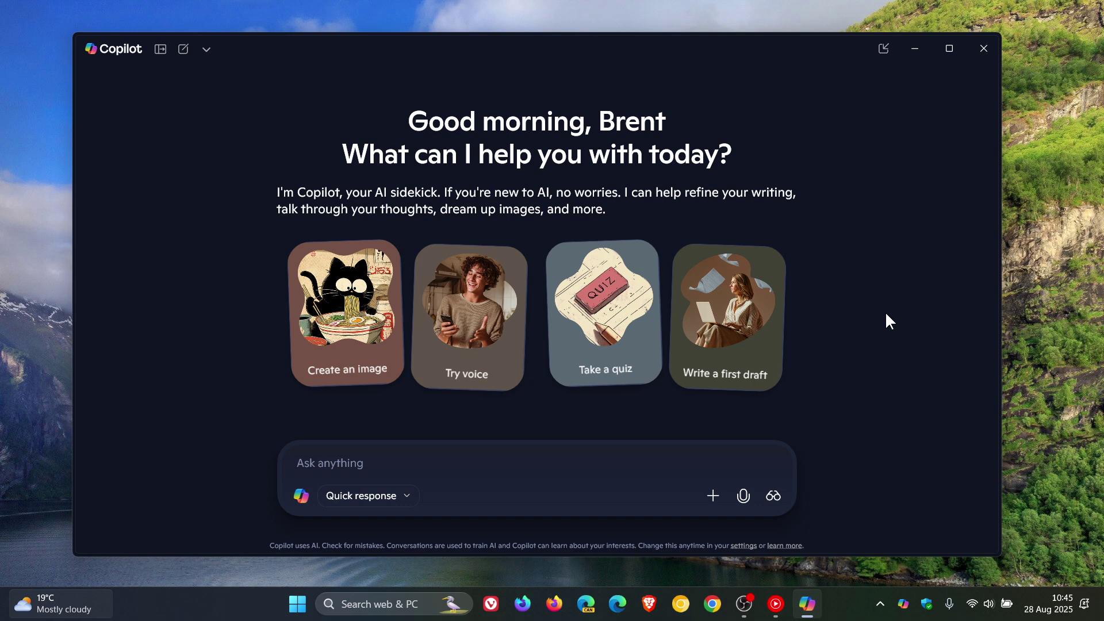
- Switch Copilot's response mode from Quick response to Smart, then recheck the mode list
click(381, 497)
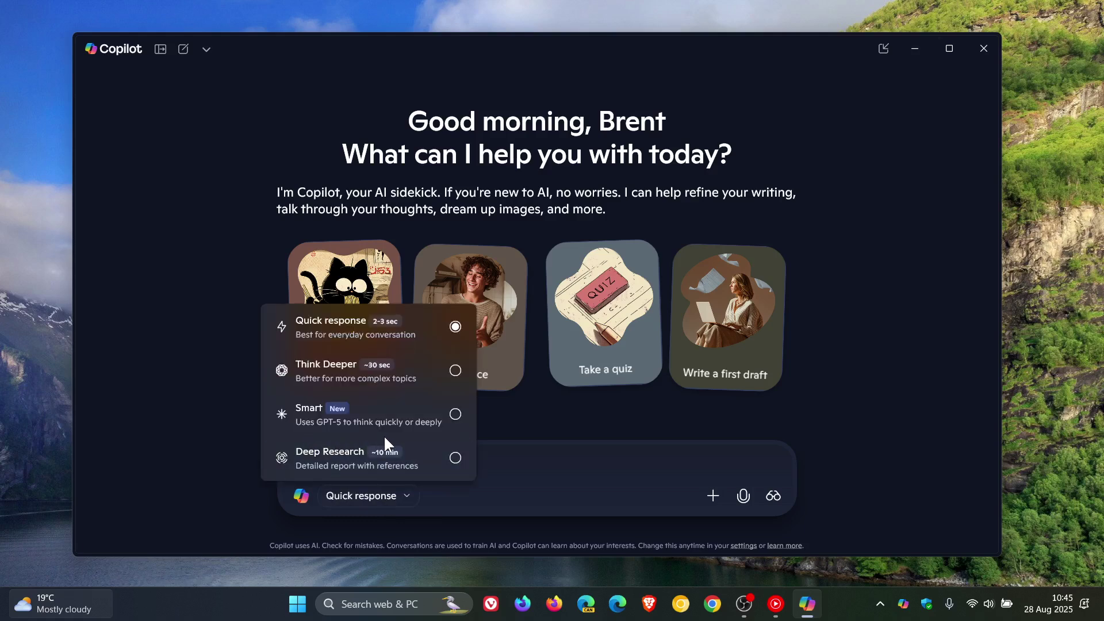
click(454, 415)
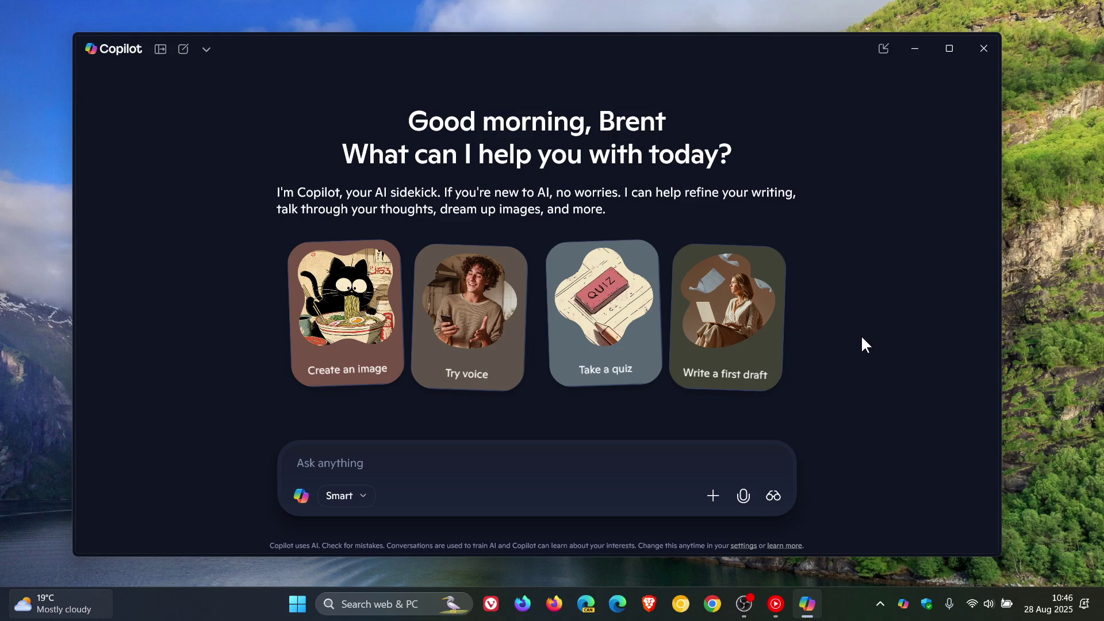
click(353, 498)
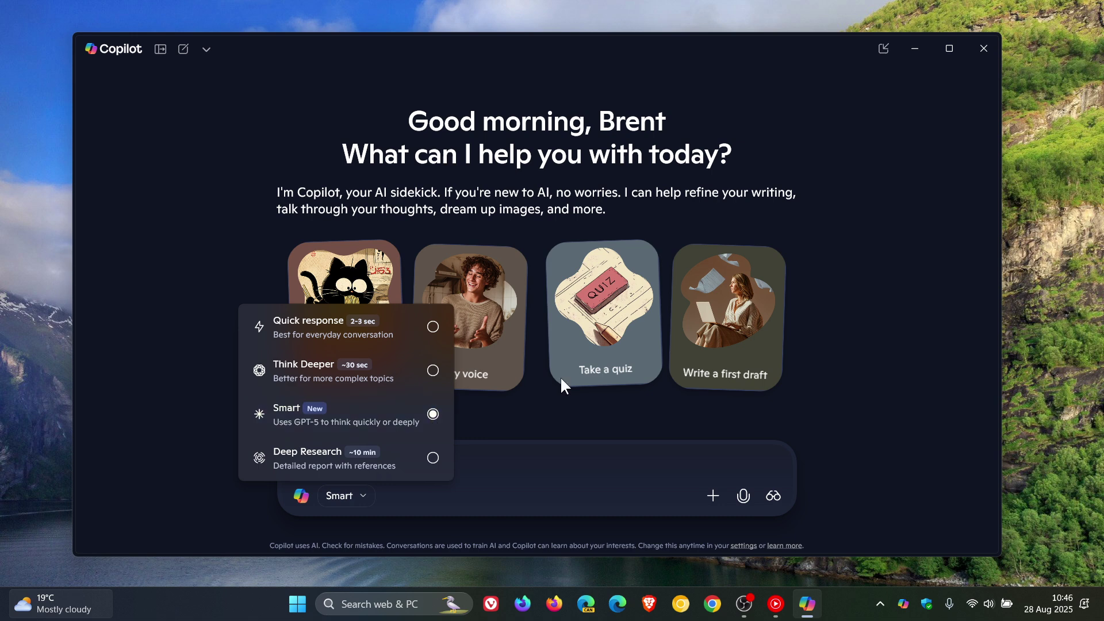
click(938, 300)
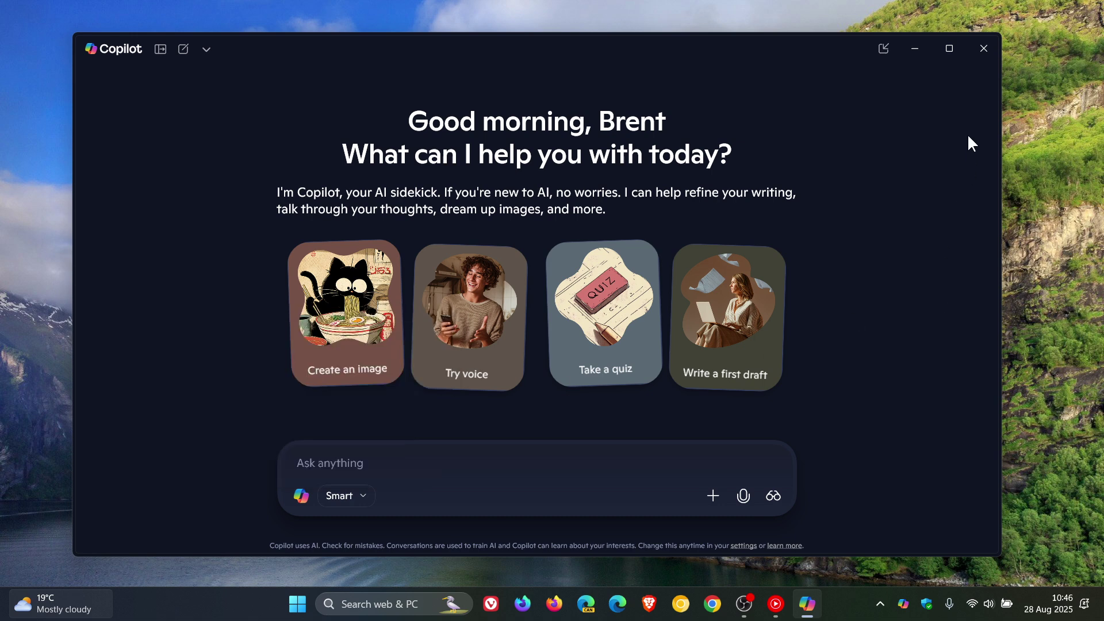
- Close the Copilot app, then view the response modes again without changing them
click(979, 51)
click(394, 502)
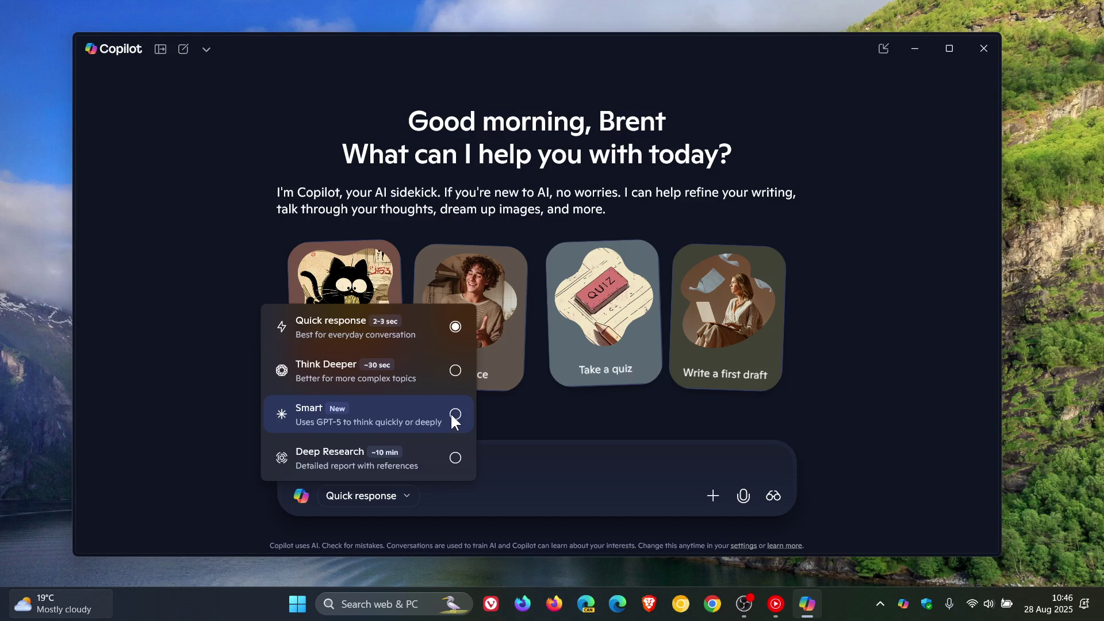
click(888, 308)
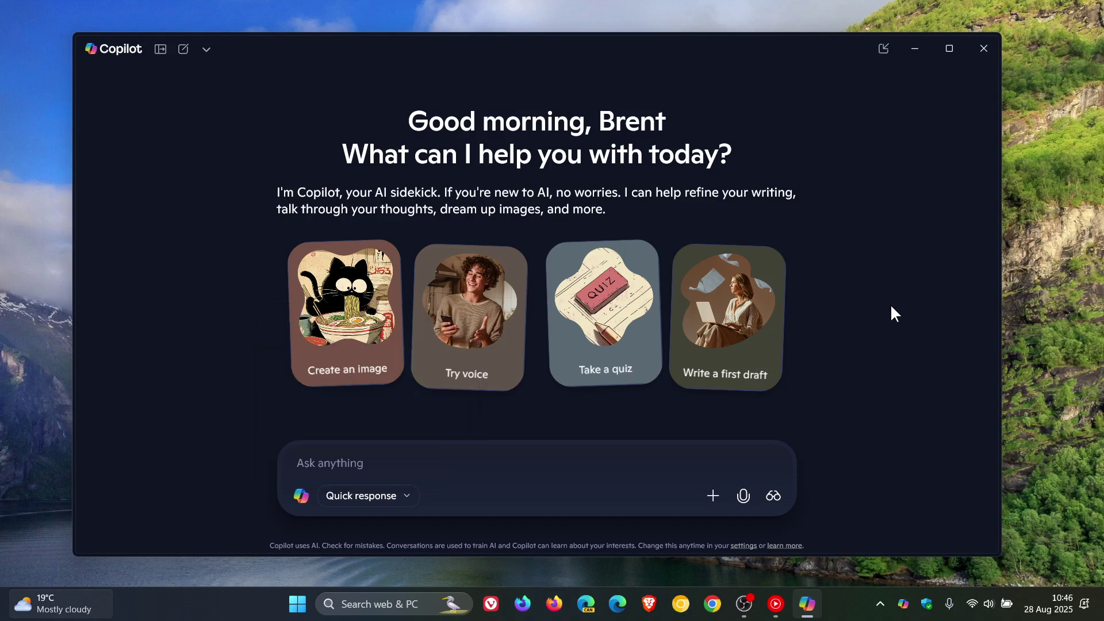
- Close the Copilot app, open Edge, and set Copilot's chat mode to Quick response
click(984, 50)
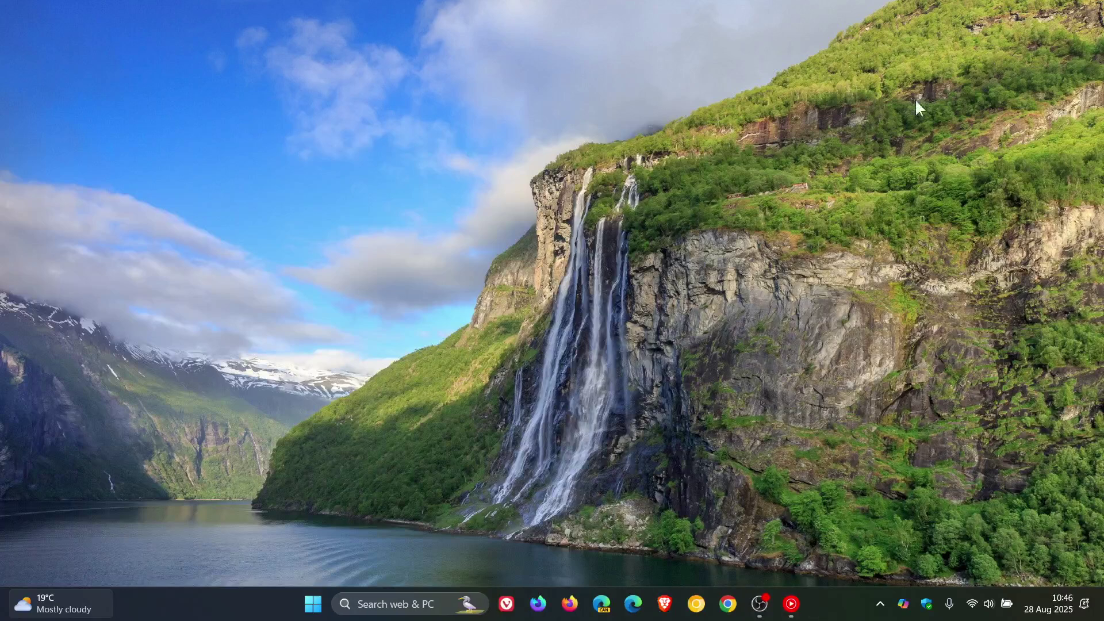
click(634, 605)
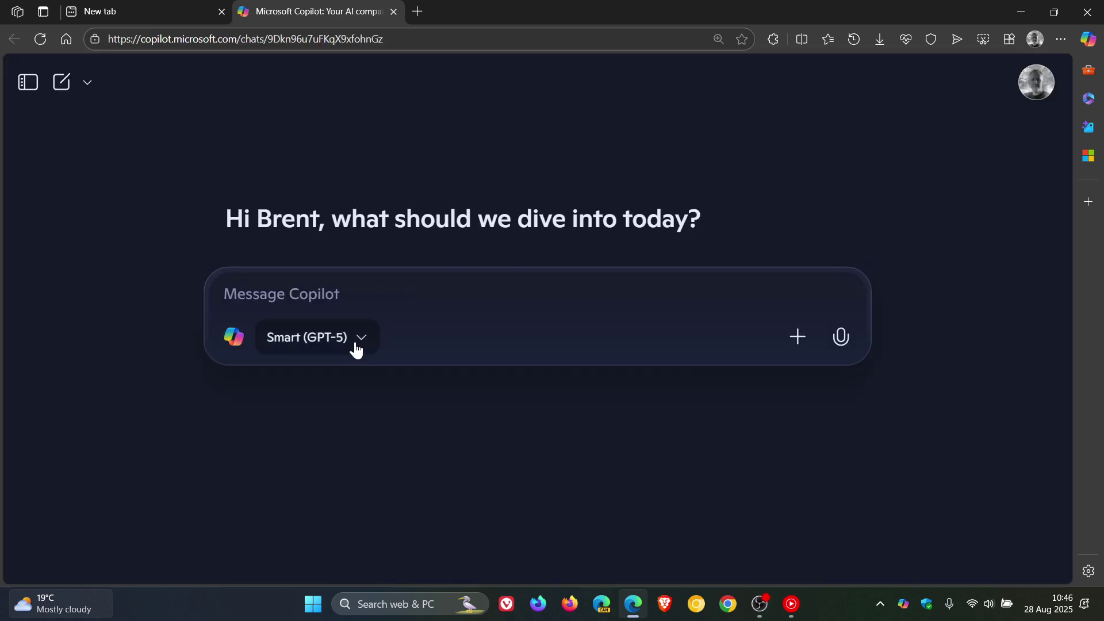
click(361, 340)
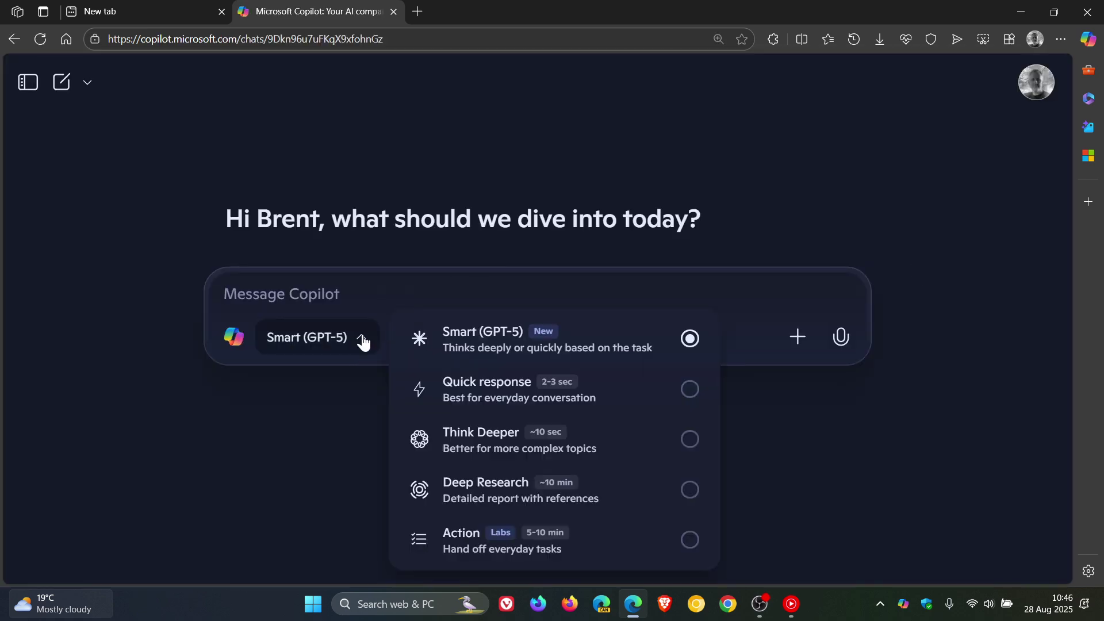
click(690, 390)
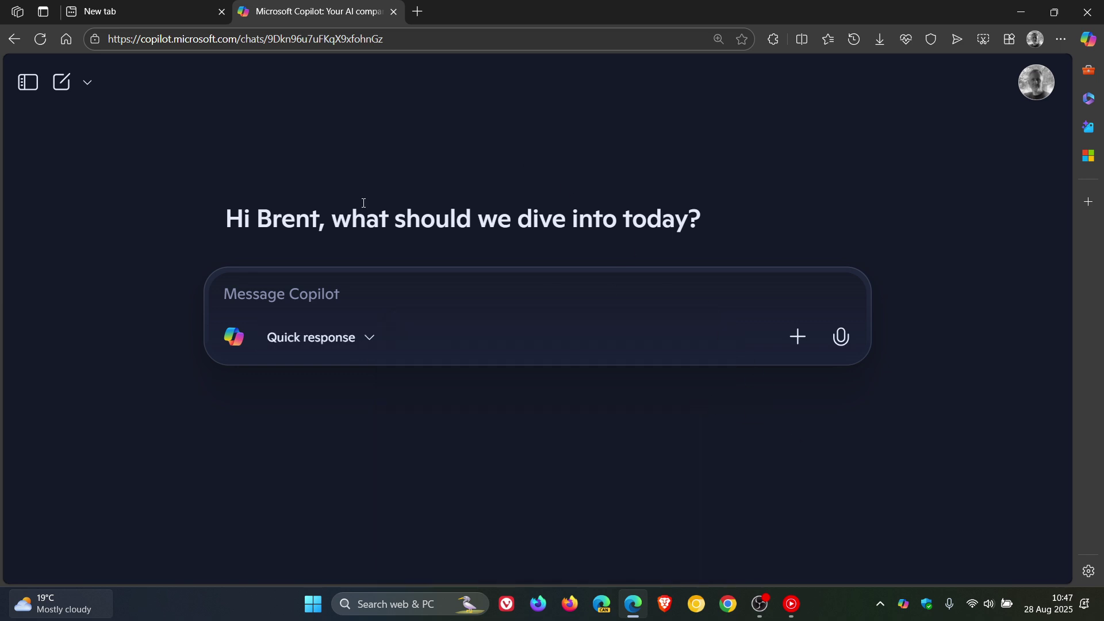
- Close the Copilot tab and start a fresh chat from the new tab search box
click(369, 337)
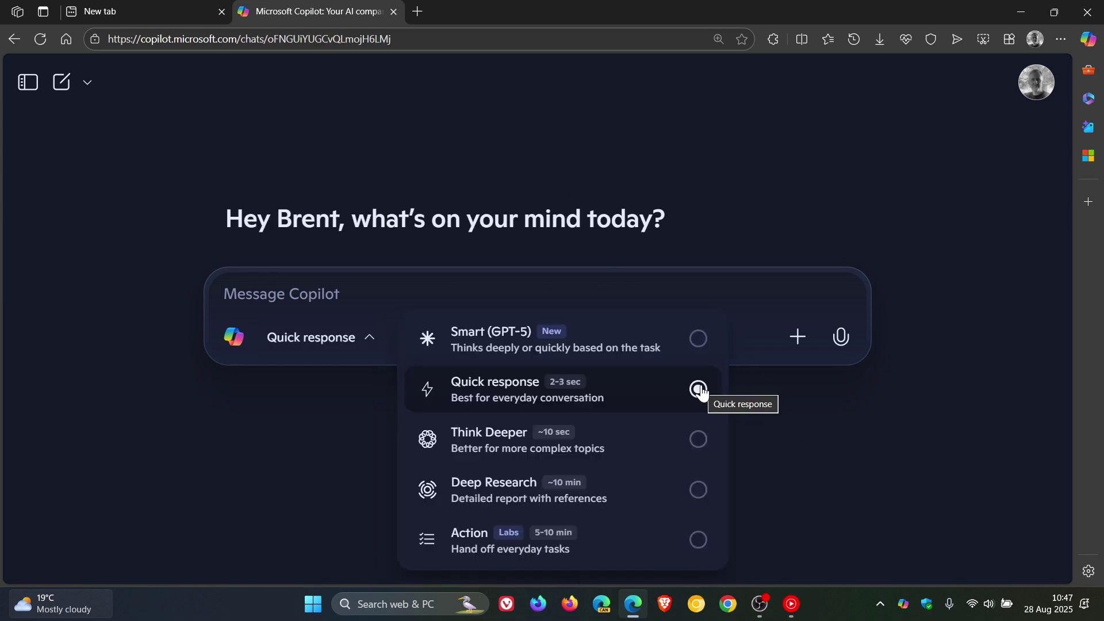
click(395, 13)
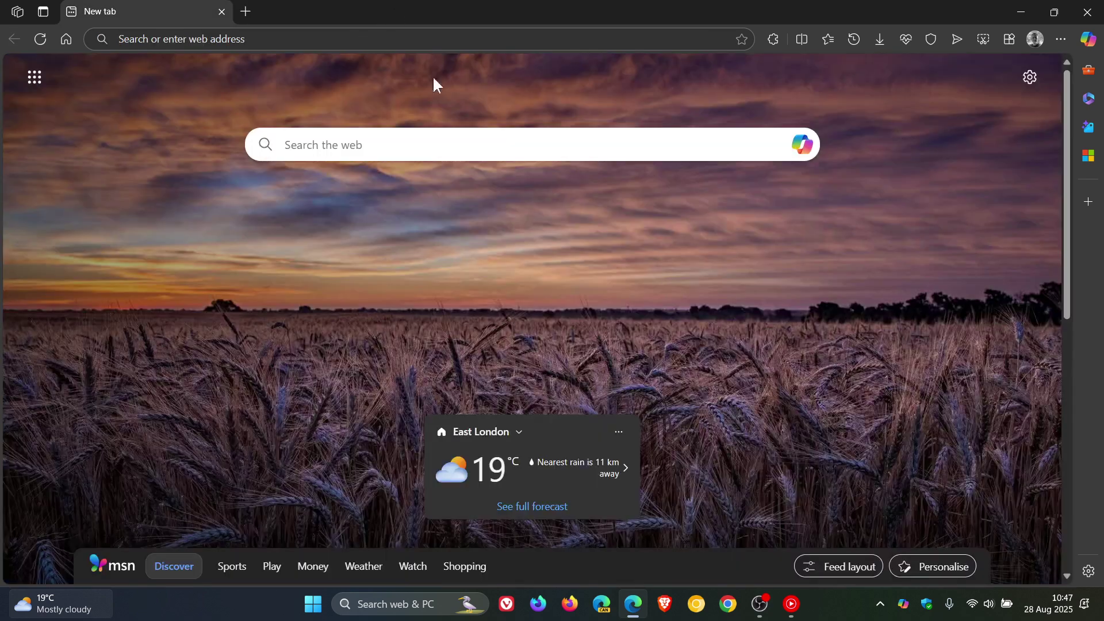
click(802, 145)
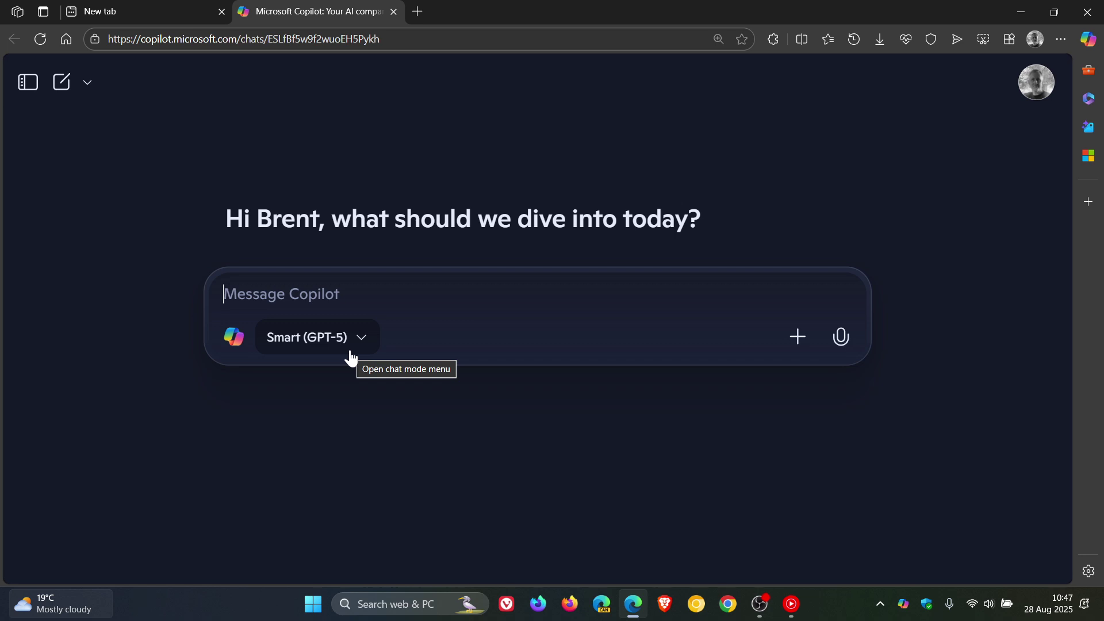
- Open the Copilot sidebar, set its chat mode to Think Deeper, and close Edge
click(1089, 40)
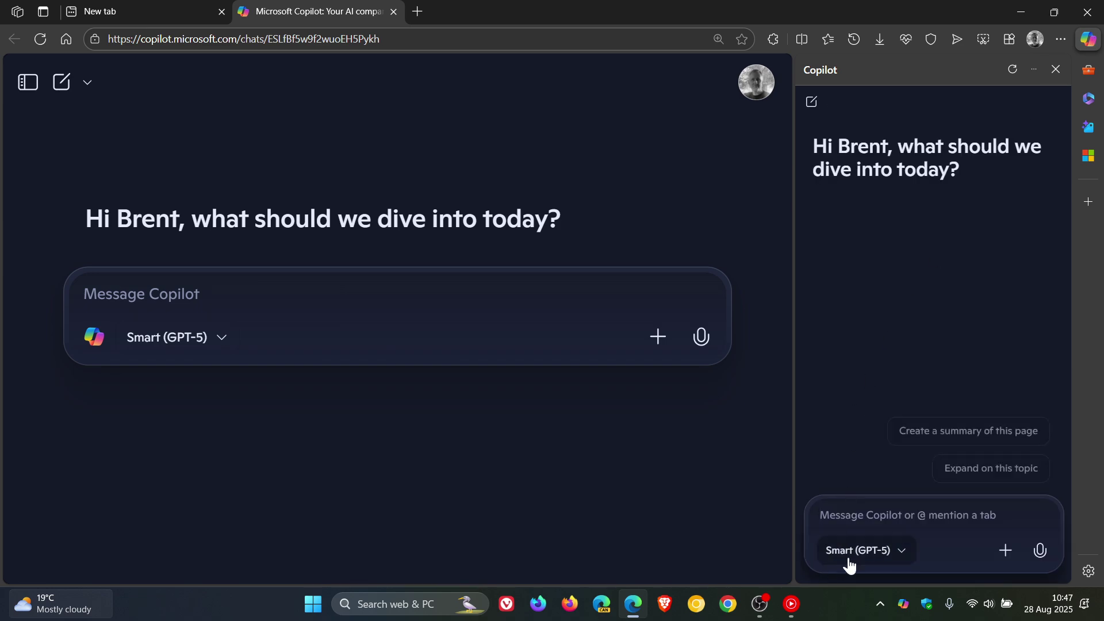
click(867, 559)
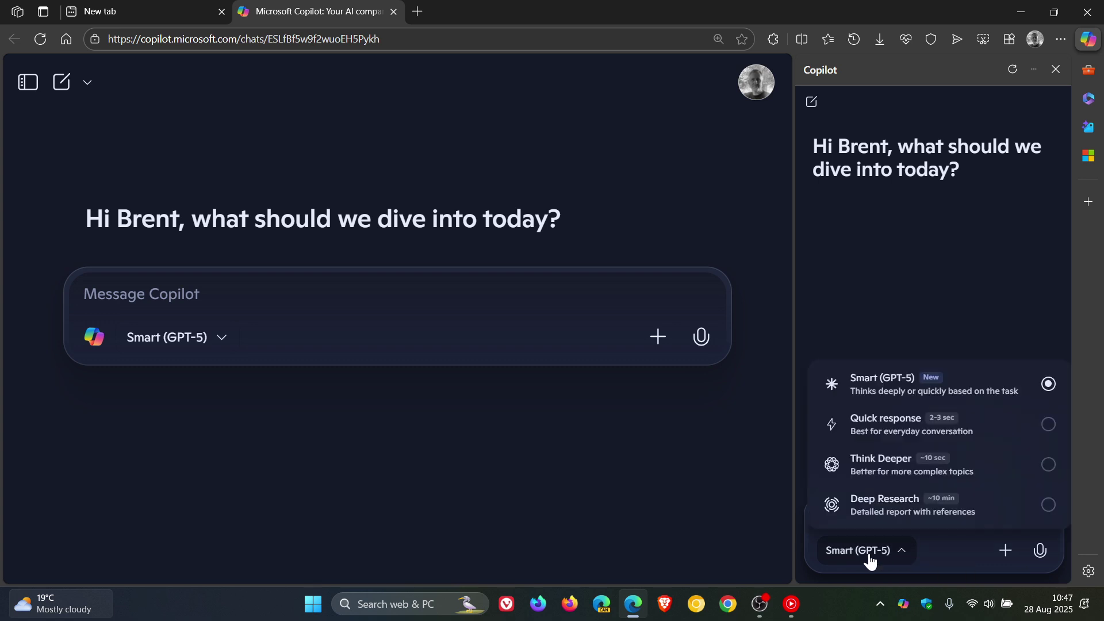
click(1041, 475)
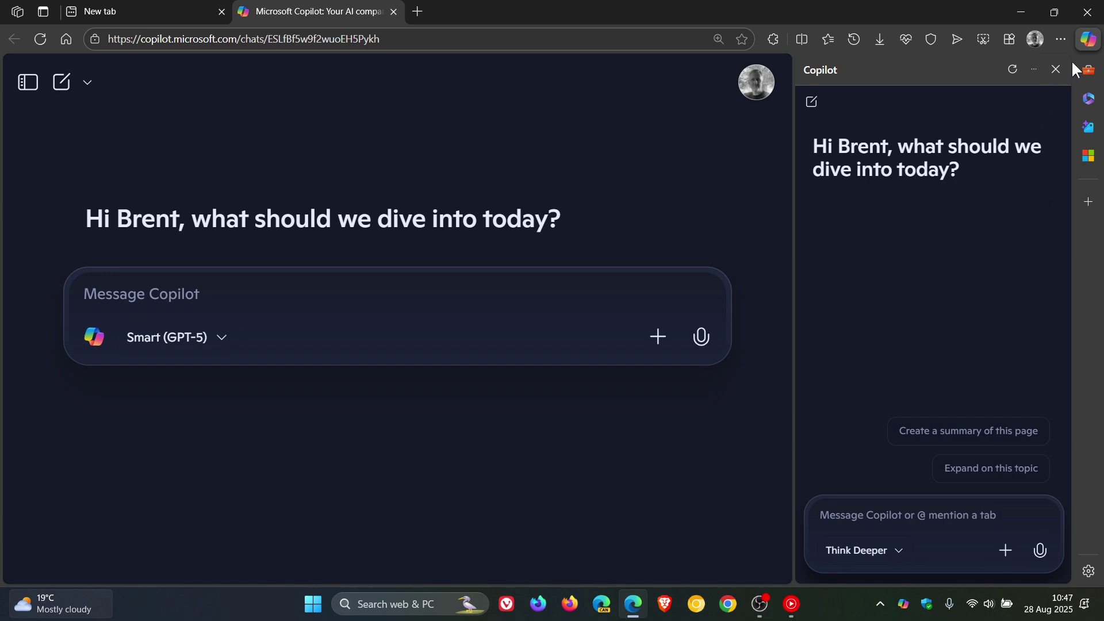
click(1086, 12)
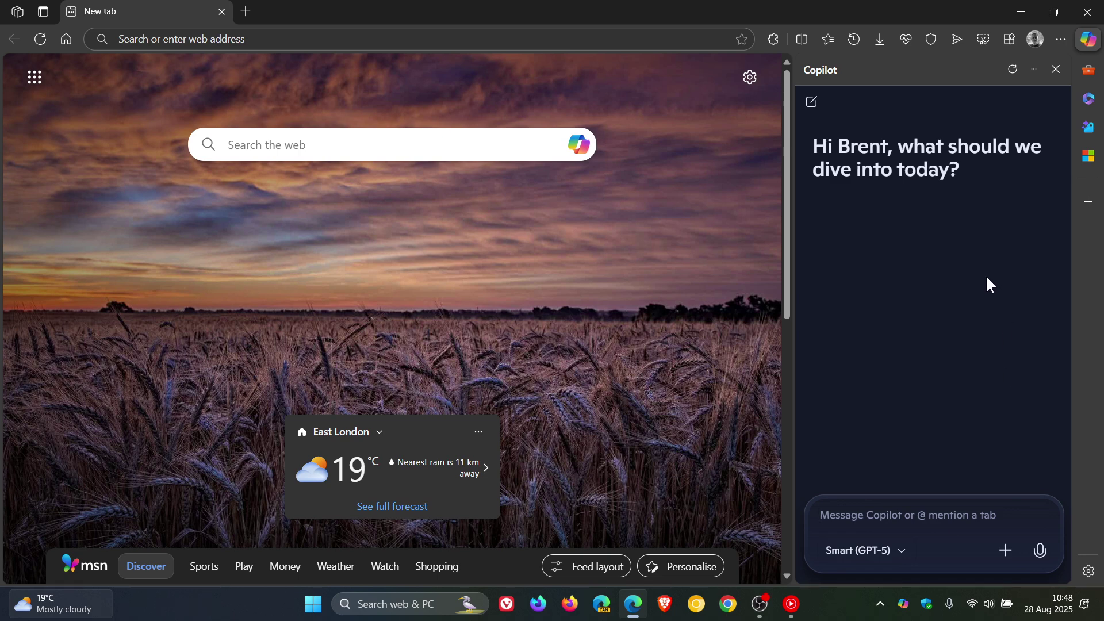
- Recheck the sidebar chat modes, keeping Smart (GPT-5), then close the Copilot pane
click(866, 562)
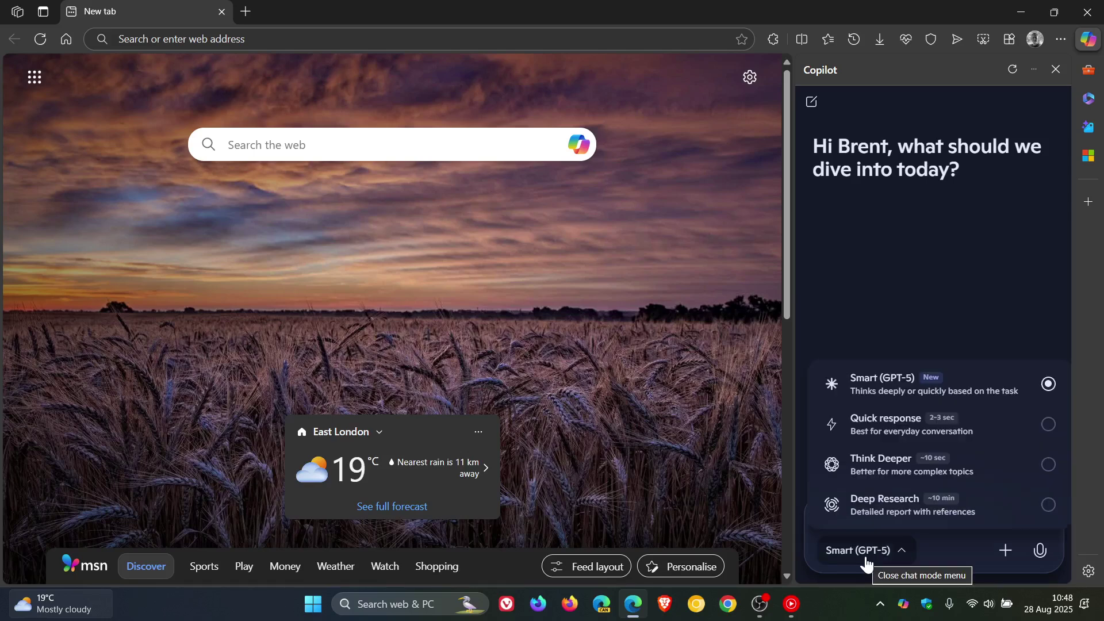
click(865, 562)
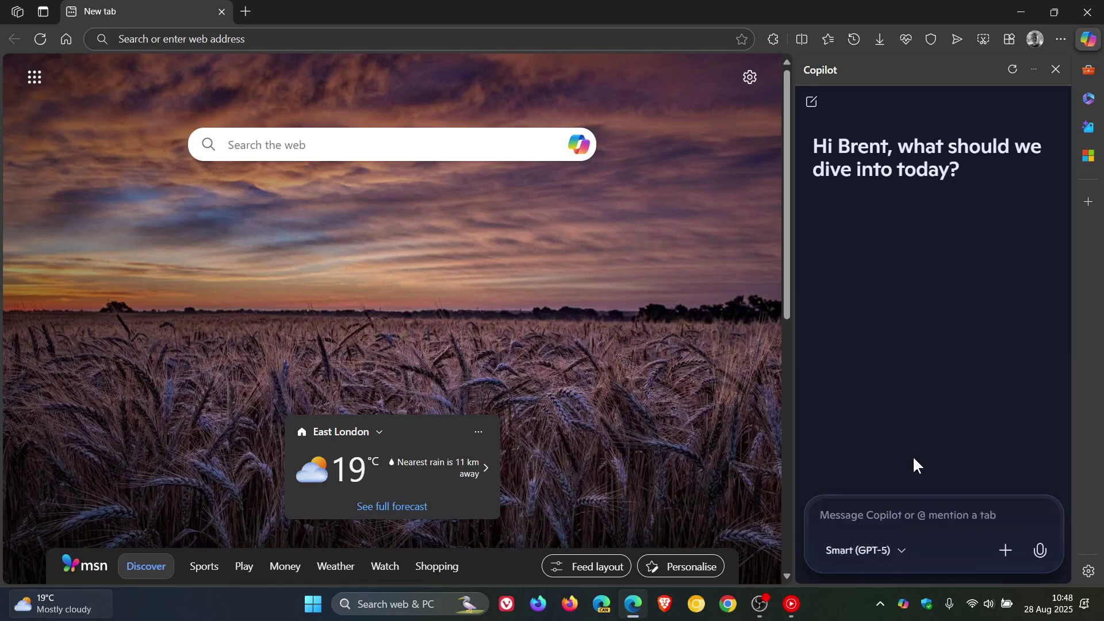
click(902, 555)
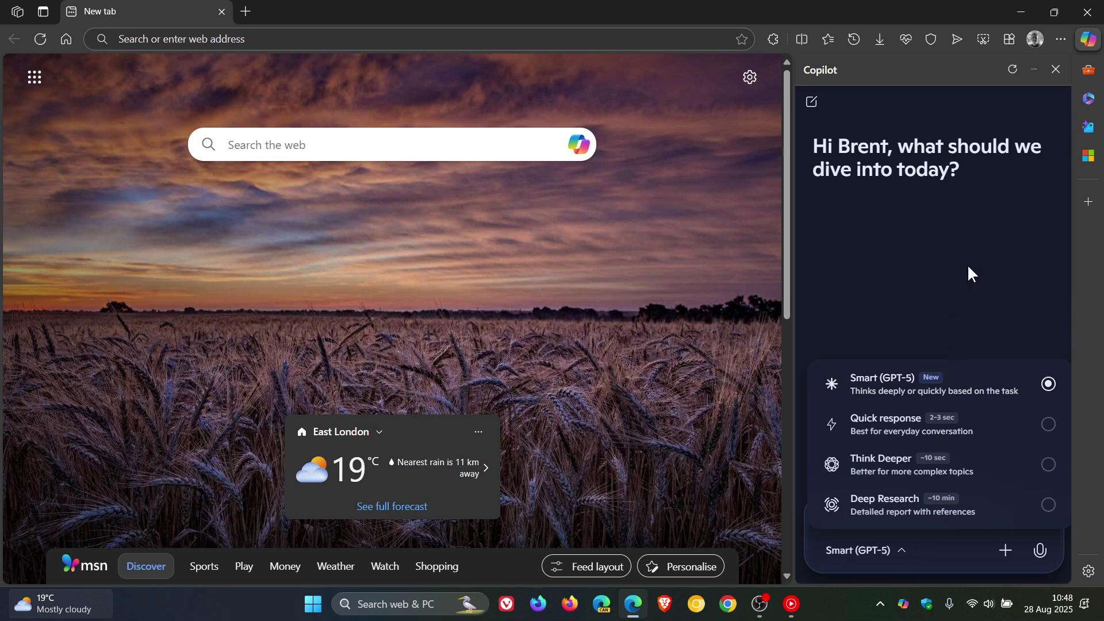
click(1056, 70)
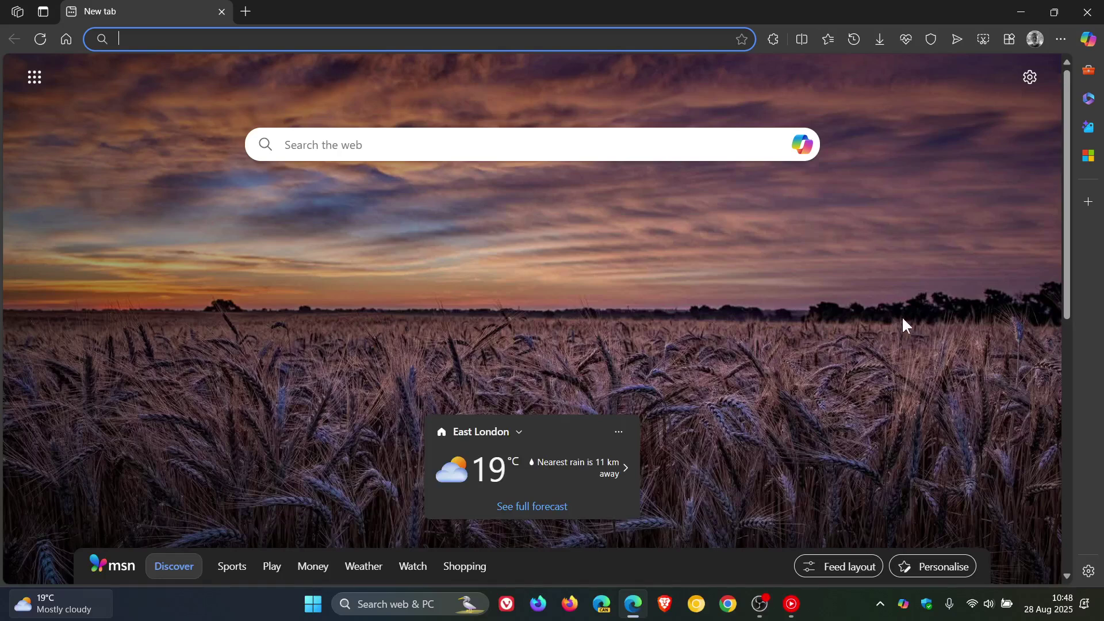